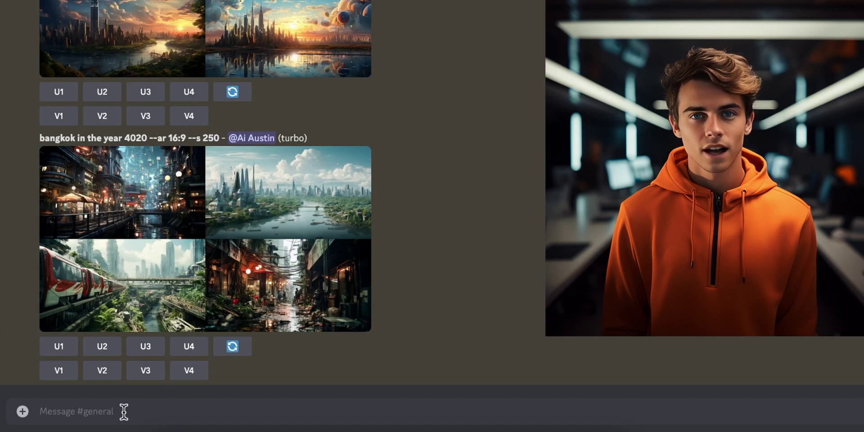
Step: Start a Midjourney /imagine prompt: 25 year old man, blue eyes, brown hair, black suit, futuristic city
type("/i")
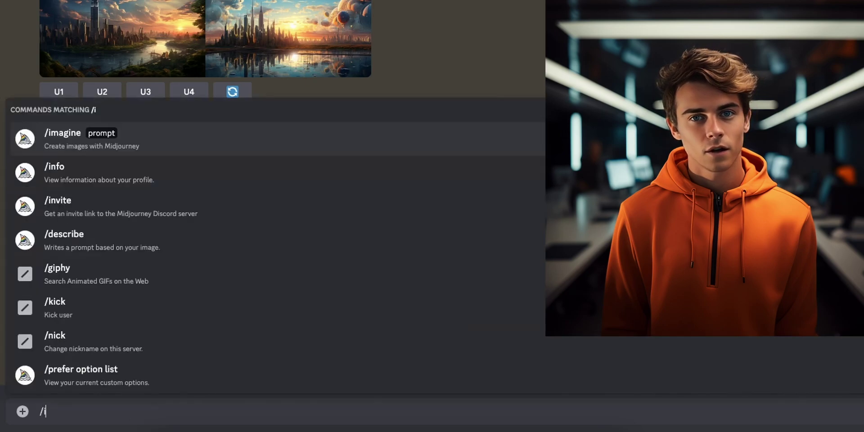
key("Return")
type("25 year old man,")
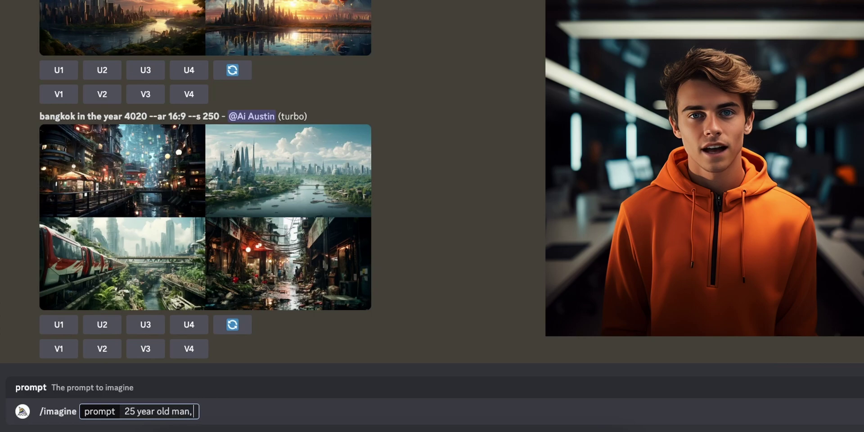
type(" blue eyes, brown")
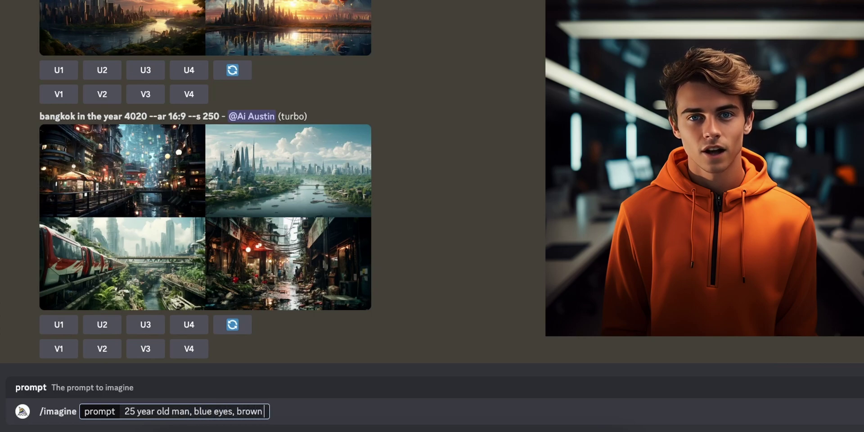
type(" hair, wearing a black suit")
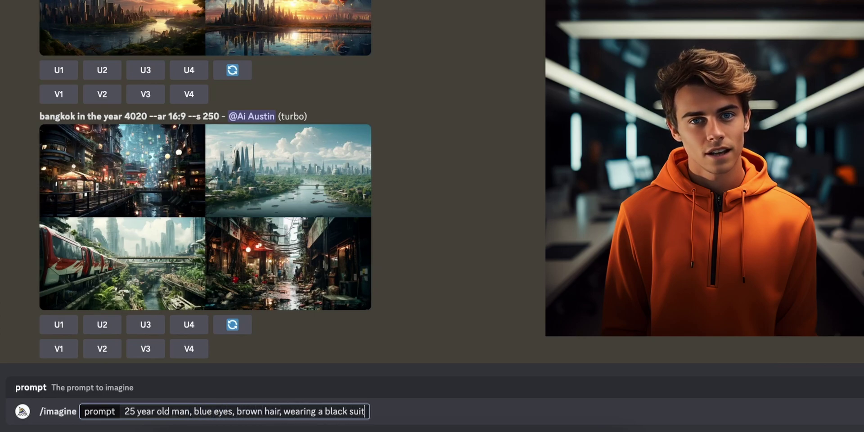
type(", in a futuristic city,")
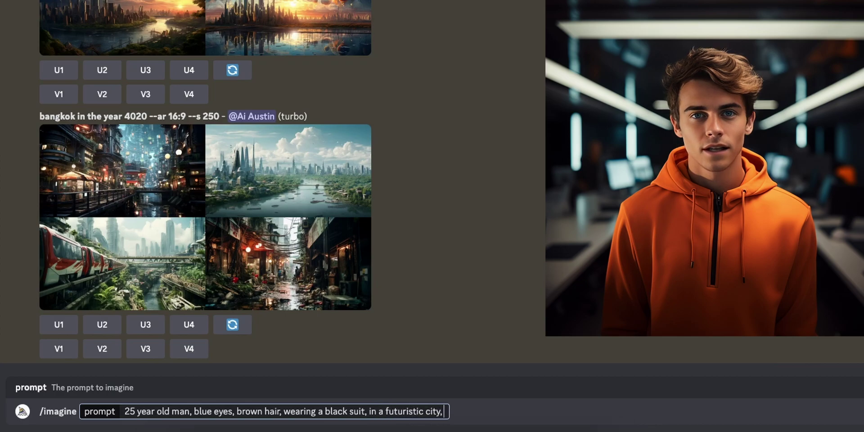
type(" sunrise, cinemati")
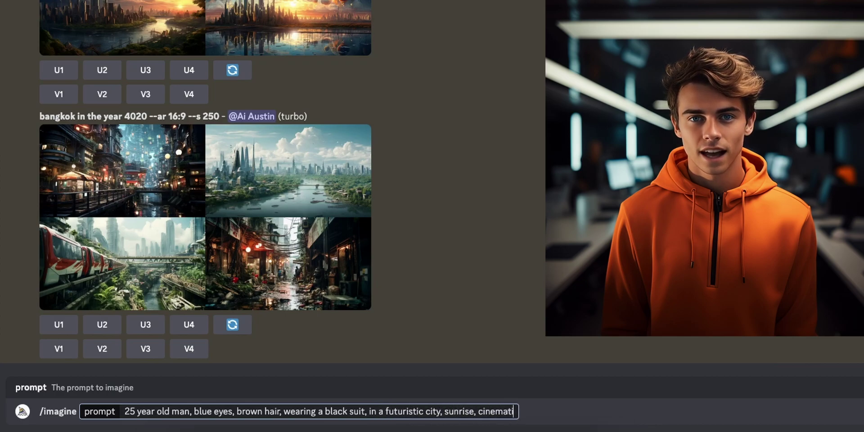
type("c lighting,  aperture 1.")
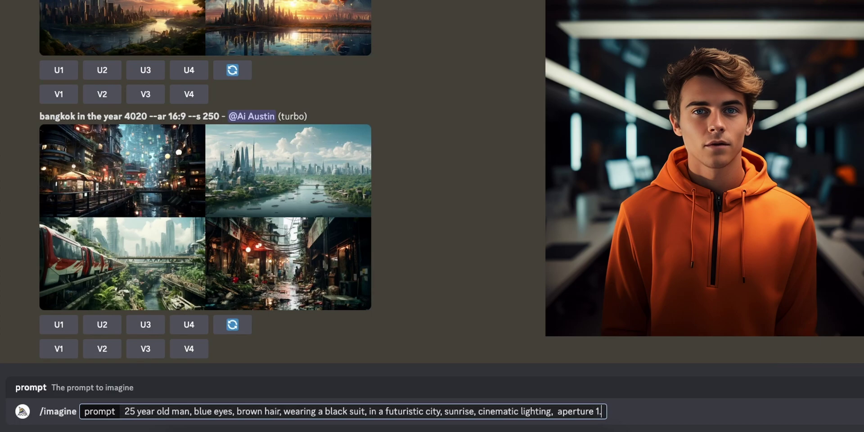
type("8, 35mm lens, ")
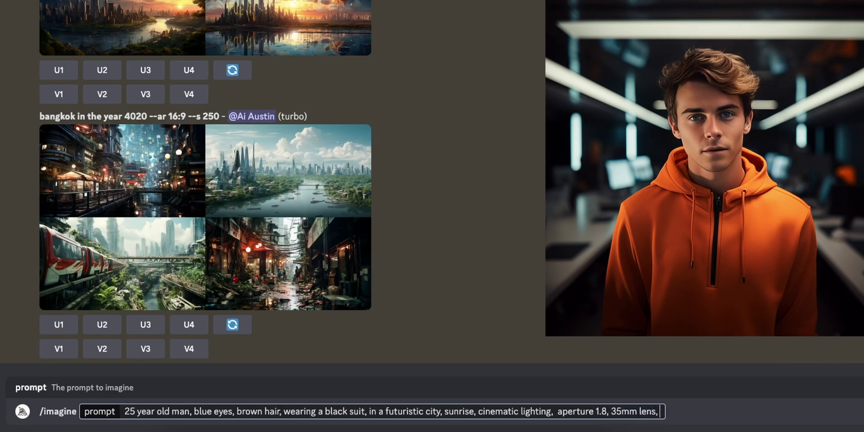
type("red cinema 6k komodo ")
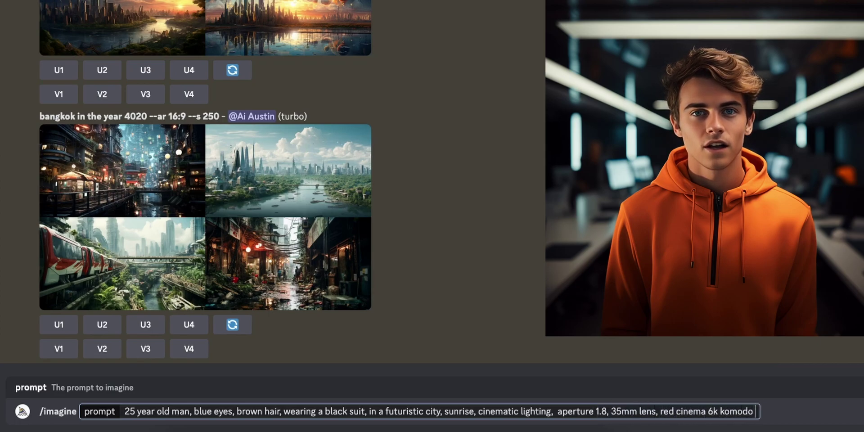
type("camera,")
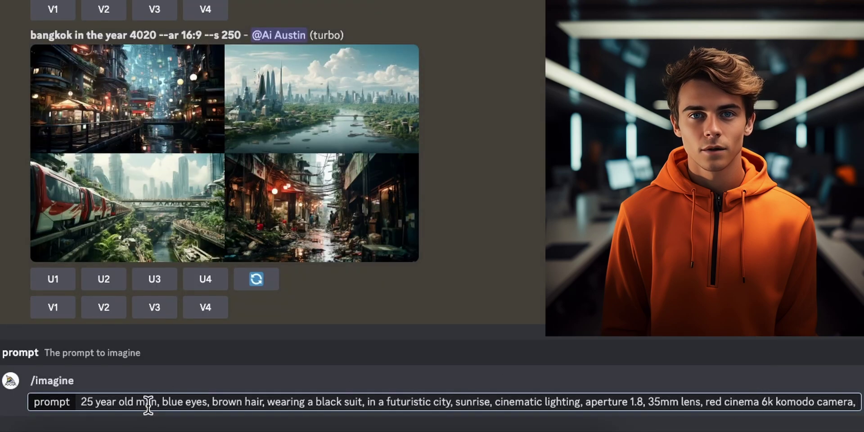
Step: Add 'speaking to the camera' after 'man' in the prompt and send it to Midjourney
left_click(191, 411)
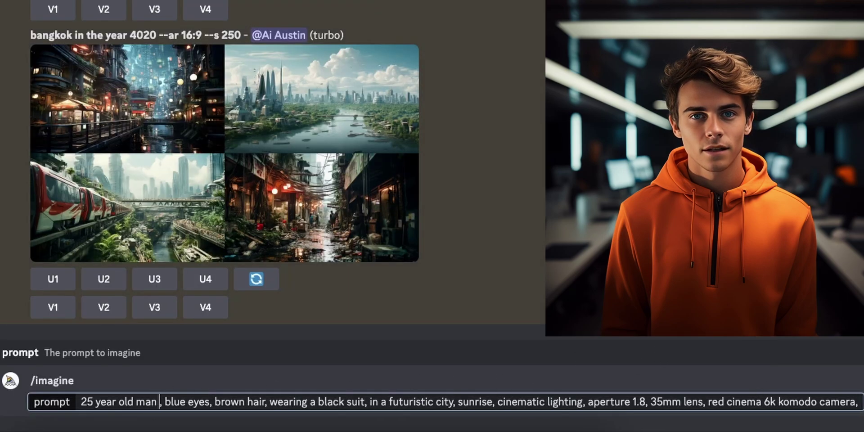
type("speaking to the camera")
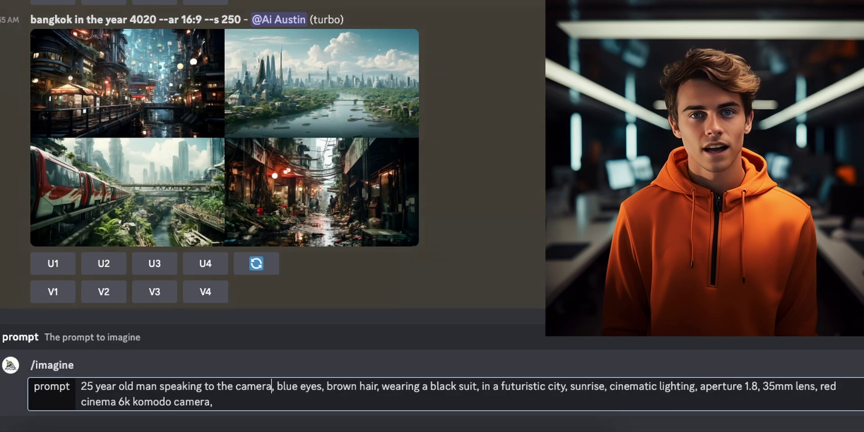
key("Return")
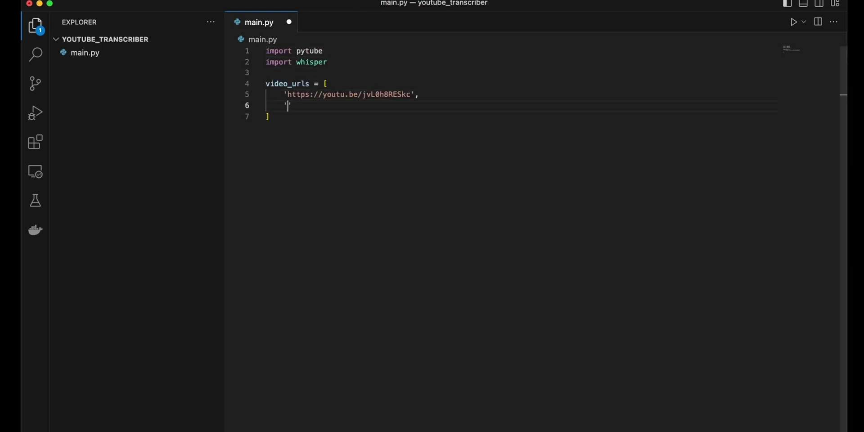
Step: Write main.py: import pytube and whisper, a video_urls list, and a download-and-transcribe for-loop
type("outu.be/uOPAsjKgAJw',     'https://youtu.be/oMOfN13Py84',     'https://youtu.be/aokn48vB0kc',     'https://youtu.be/p39HcOAvaus',     'https://youtu.be/O7wW6DX0BZg',     'https://youtu.be/vfbmlRSgj9Q',     'https://youtu.be/A755Jkw9JNU',     'https://youtu.be/0zwMgXTislA',     'https://youtu.be/6zAk0KHmiGw'")
key("Down")
key("End")
key("Return")
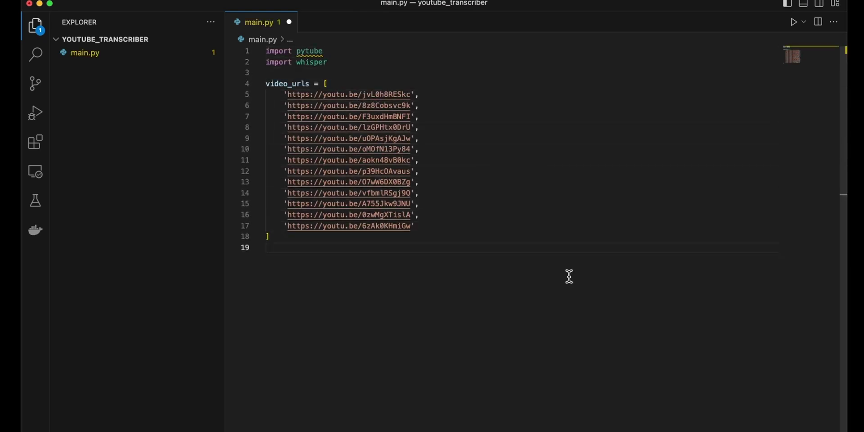
type("for url in video_urls: # Download audio yt = pytube.YouTube(url) stream = yt.streams.filter(only_audio=True).first() outfile = stream.download(filename=f\"{yt.title}.mp3\")  # Transcribe audio model = whisper.load_model(\"base\") transcript = model.transcribe(outfile)[\"text\"]  # Save transcript with open(f\"{yt.title}.txt\", 'w')")
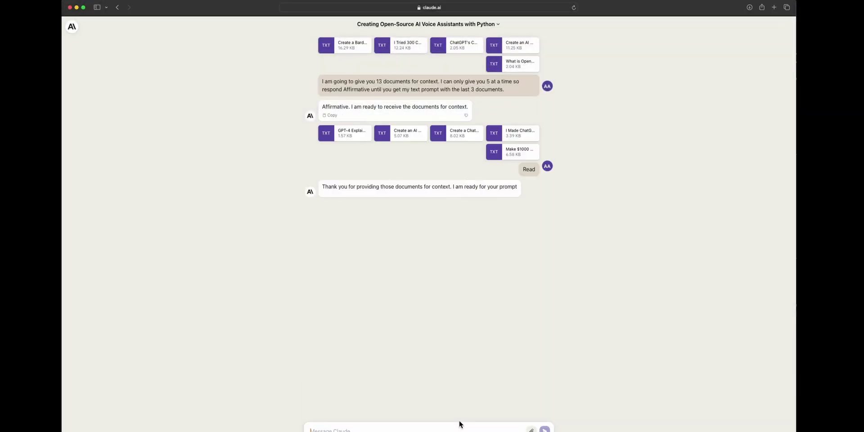
Step: Send Claude the transcripts with 'These are all text transcripts for my youtube videos…' as writing-style context
type("These are all text transcripts for my youtube videos. Use these as context for my writing style. My channel is about programming and AI. Now write a video script for a video titled \"Claude ")
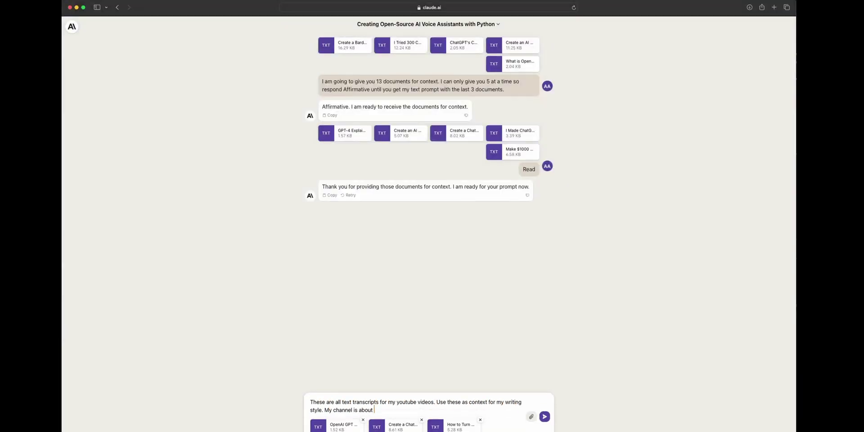
type("2 vs GPT-4 in 60 Seconds\" The video should only present fact based statements. Try to pack as much high level overview comparison details into that 60 seconds")
key("Return")
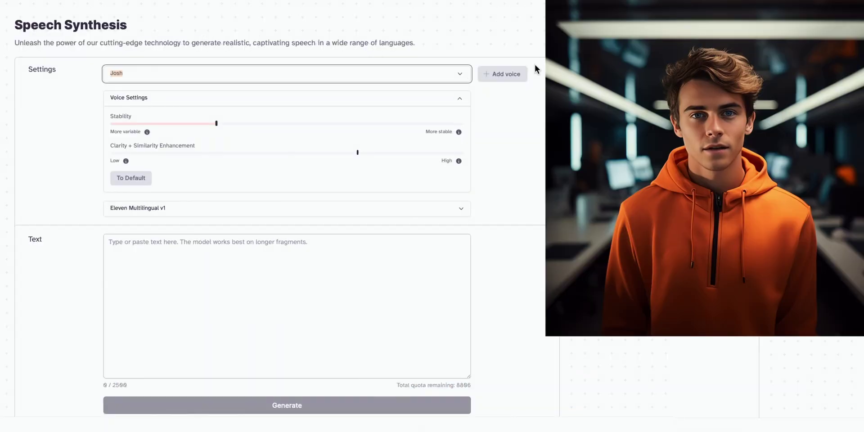
Step: Choose the Clyde voice and set Stability to about 30% and Clarity + Similarity to about 70%
left_click(453, 74)
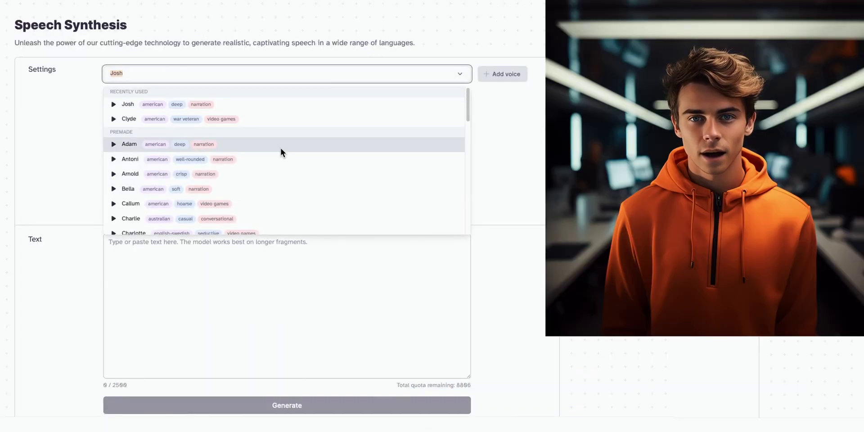
left_click_drag(468, 102, 465, 124)
left_click(217, 145)
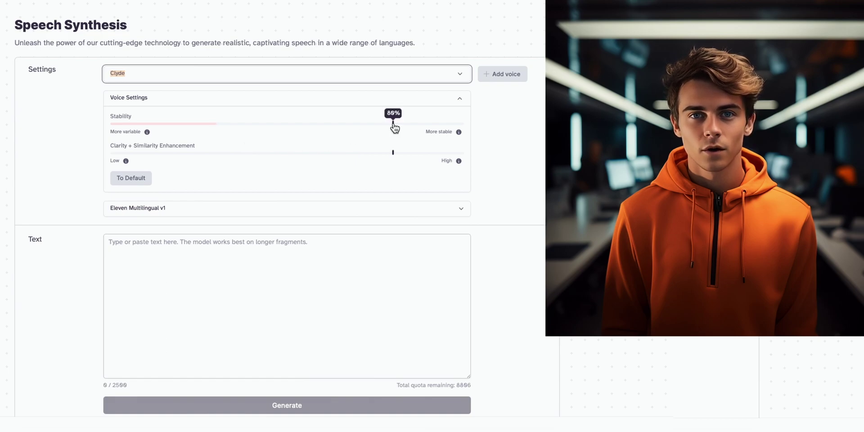
left_click_drag(395, 128, 219, 128)
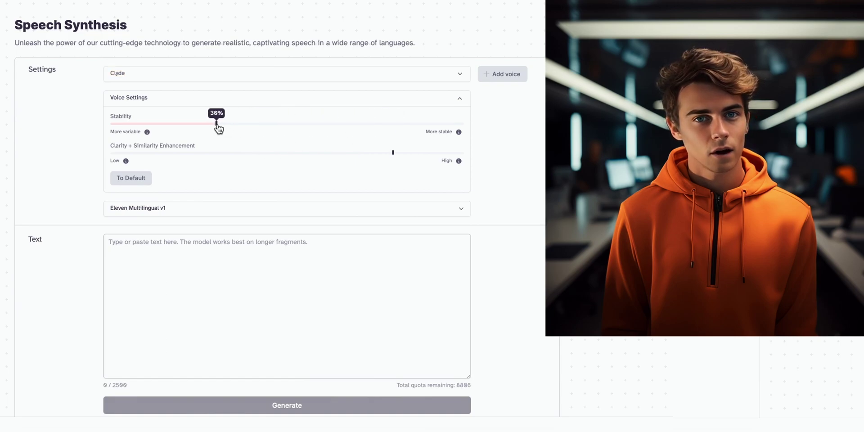
left_click_drag(393, 154, 359, 158)
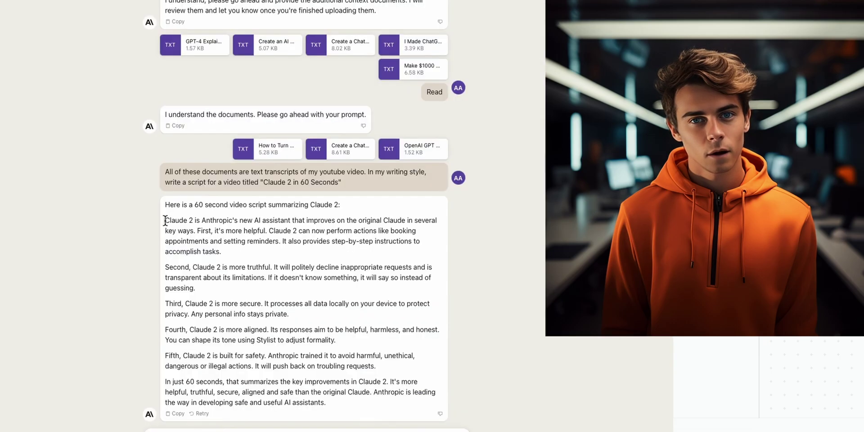
Step: Copy Claude's Claude 2 script into the ElevenLabs text box and generate the speech
left_click_drag(166, 220, 332, 407)
right_click(327, 397)
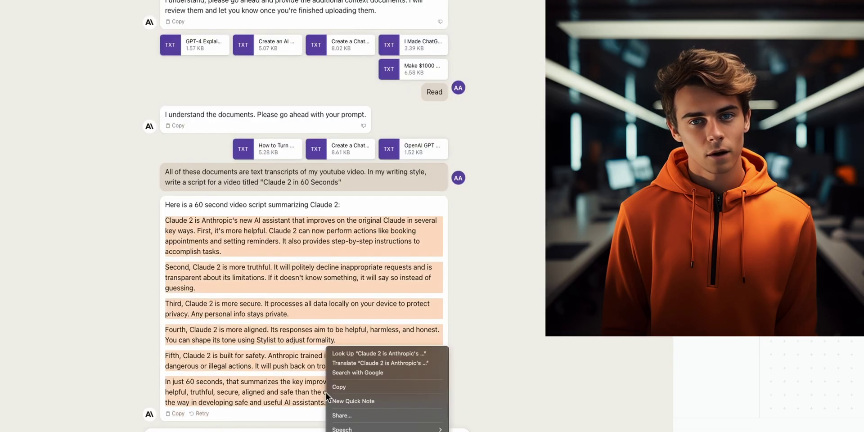
left_click(339, 387)
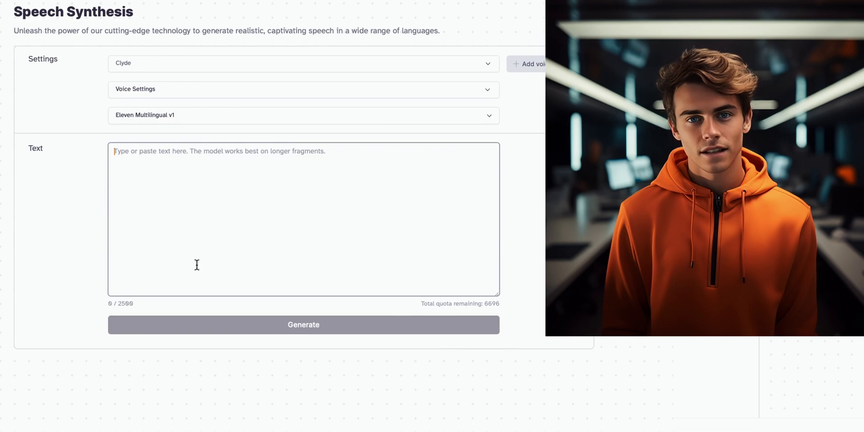
type("Claude 2 is Anthropic's new AI assistant that improves on the original Claude in several key ways. First, it's more helpful. Claude 2 can now perform actions like booking appointments and setting reminders. It also provides step-by-step instructions to accomplish tasks. Second, Claude 2 is more truthful. It will politely decline inappropriate requests and is transparent about its limitations. If it doesn't know something, it will say so instead of guessing. Third, Claude 2 is more secure. It processes all data locally on your device to protect privacy. Any personal info stays private. Fourth, Claude 2 is more aligned. Its responses aim to be helpful, harmless, and honest. You can shape its tone using Stylist to adjust formality. Fifth, Claude 2 is built for safety. Anthropic trained it to avoid harmful, unethical, dangerous or illegal actions. It will push back on troubling requests. In just 60 seconds, that summarizes the key improvements in Claude 2. It's more helpful, truthful, secure, aligned and safe than the original Claude. Anthropic is leading the way in developing safe and useful AI assistants.")
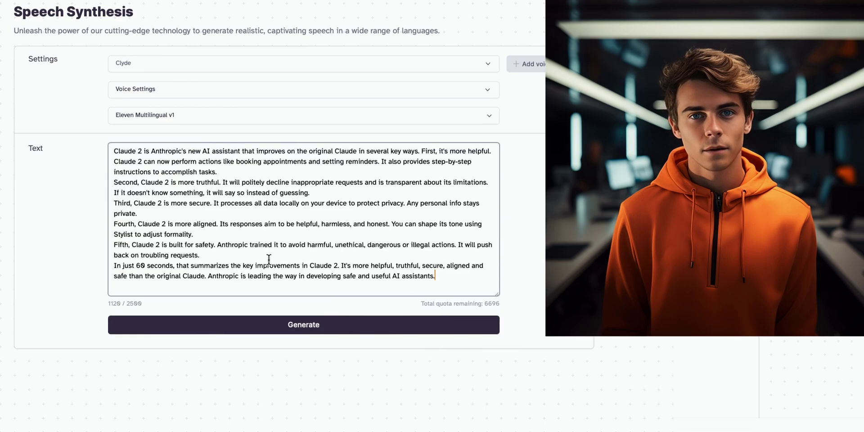
left_click(415, 326)
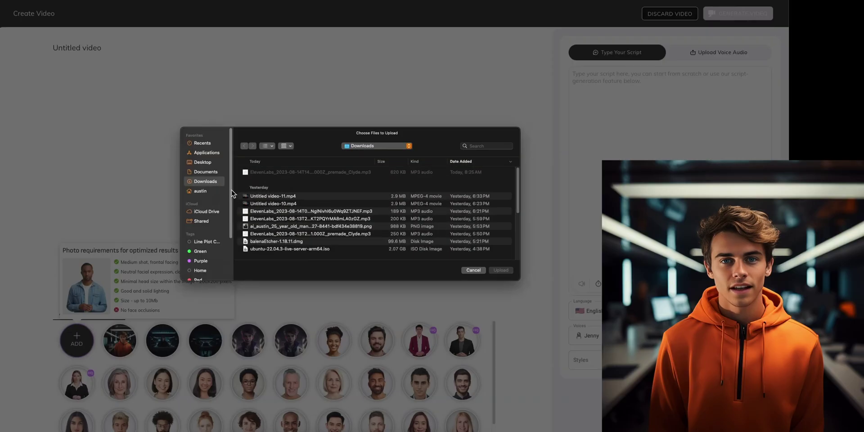
Step: Use the suited-man Midjourney portrait as D-ID presenter with the uploaded Clyde mp3 as voice audio, then generate
double_click(265, 226)
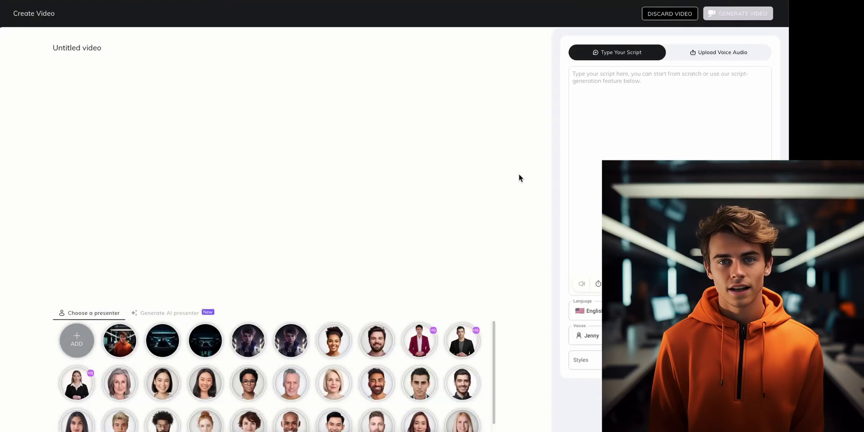
left_click(719, 52)
left_click(657, 98)
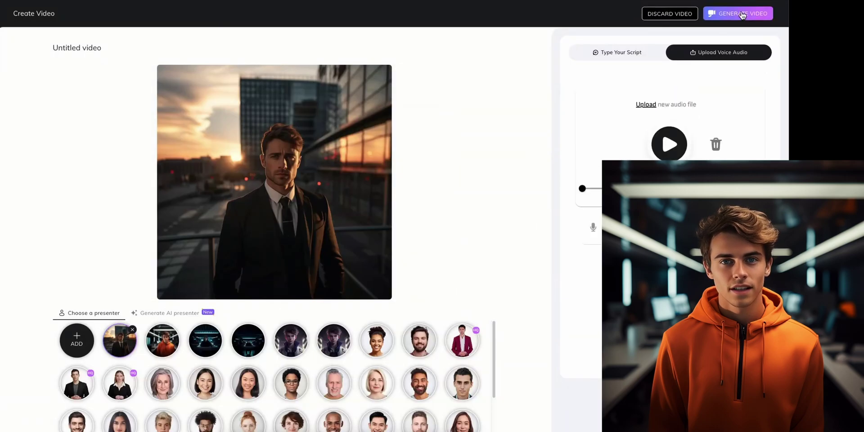
left_click(742, 15)
Step: Confirm D-ID video generation and show the new video's Download, Share and Delete options
left_click(407, 317)
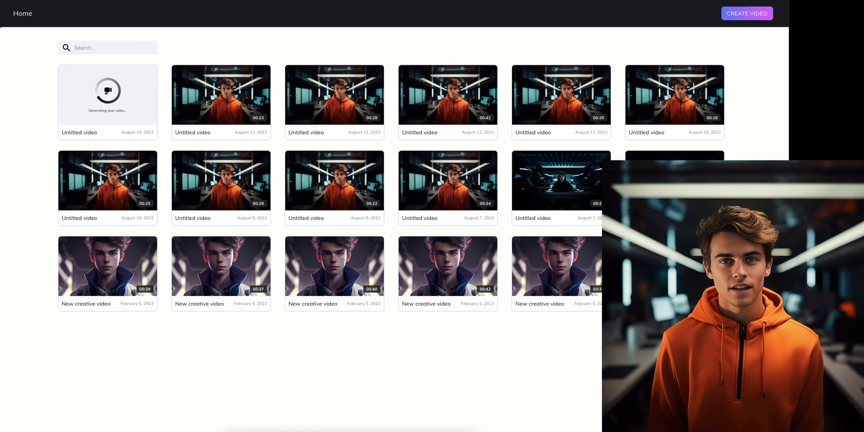
left_click(148, 75)
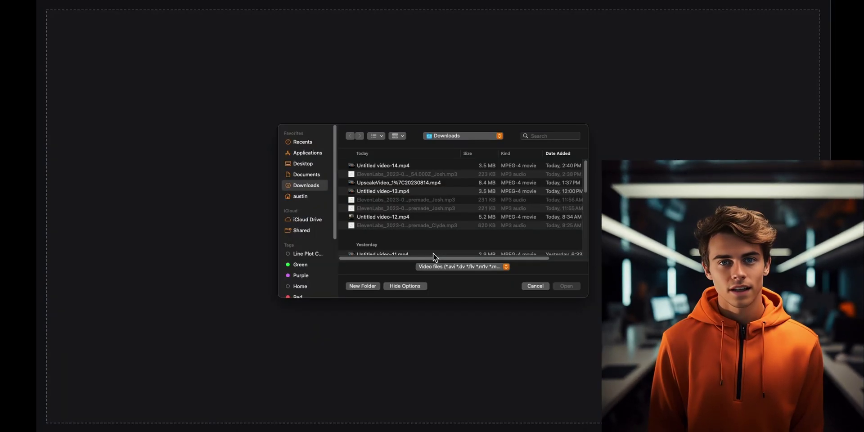
Step: Load Untitled video-12.mp4 and set output to 2x upscale (2048×2048) at 60 FPS
left_click(430, 217)
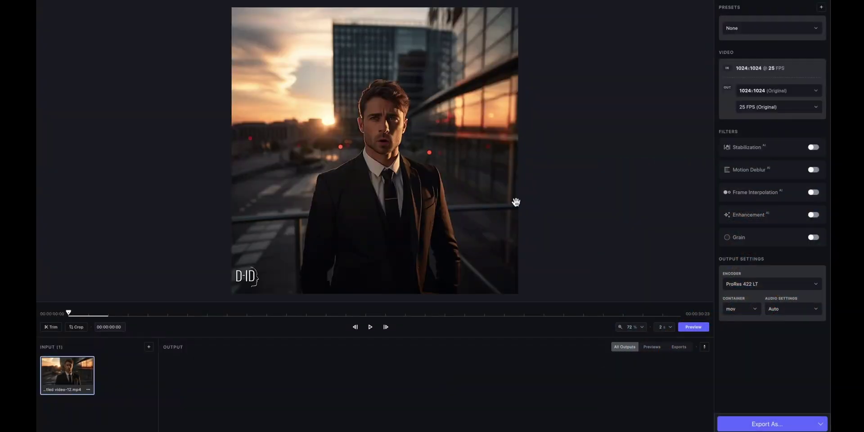
left_click(788, 92)
left_click(778, 113)
left_click(776, 107)
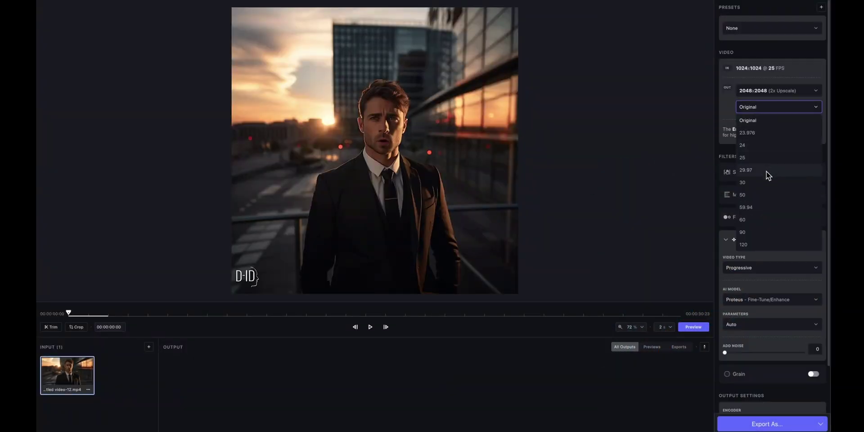
left_click(765, 221)
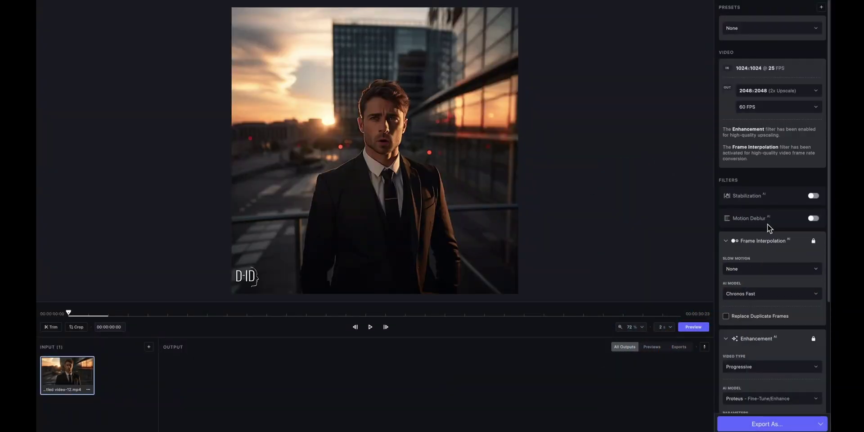
Step: Export the processed video as clyde.mov
left_click(764, 425)
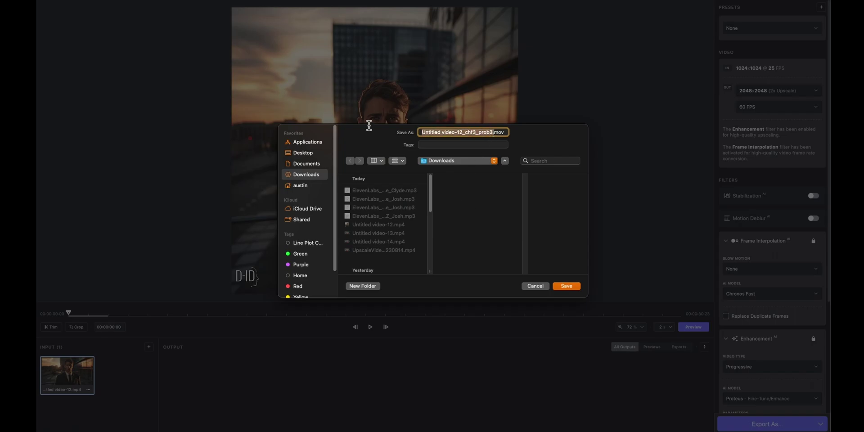
type("clyde_upscal")
key("Return")
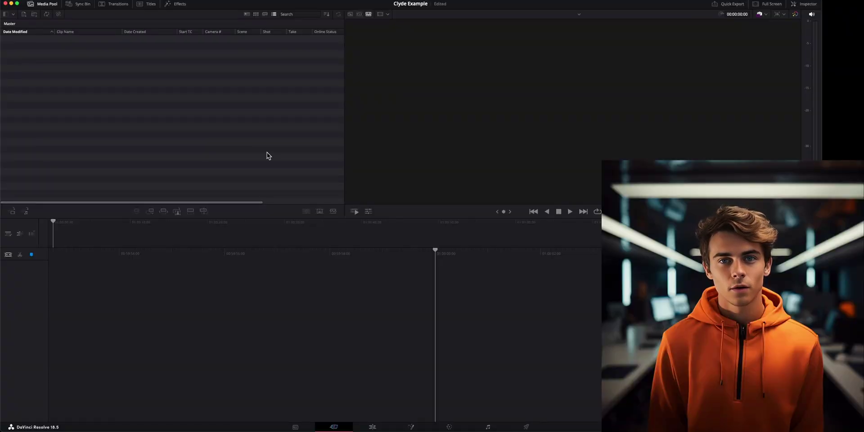
Step: Create Timeline 1, overriding project settings with a 2560×1440 resolution and 60 fps
right_click(213, 103)
left_click(228, 107)
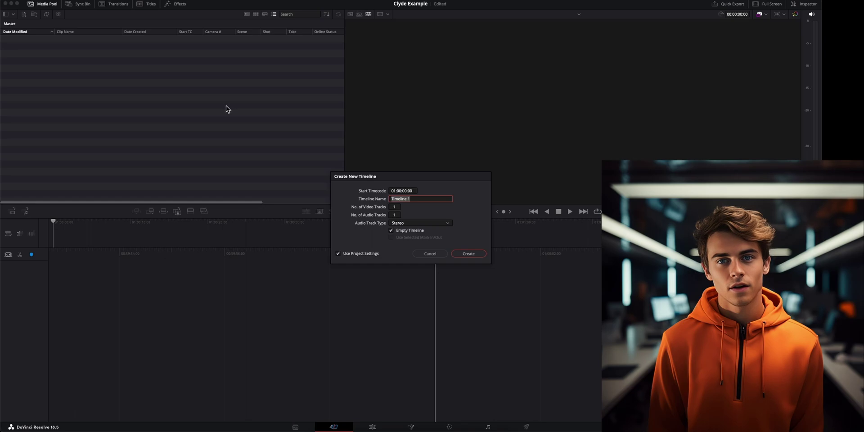
left_click(339, 254)
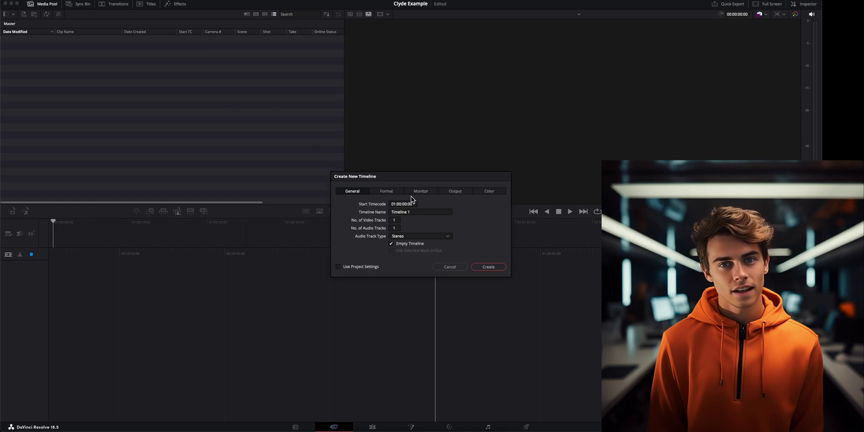
left_click(395, 193)
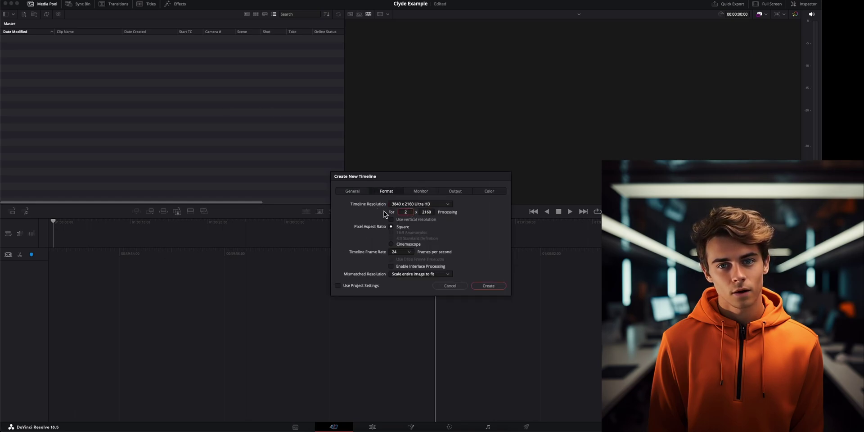
type("2560")
key("Tab")
type("1440")
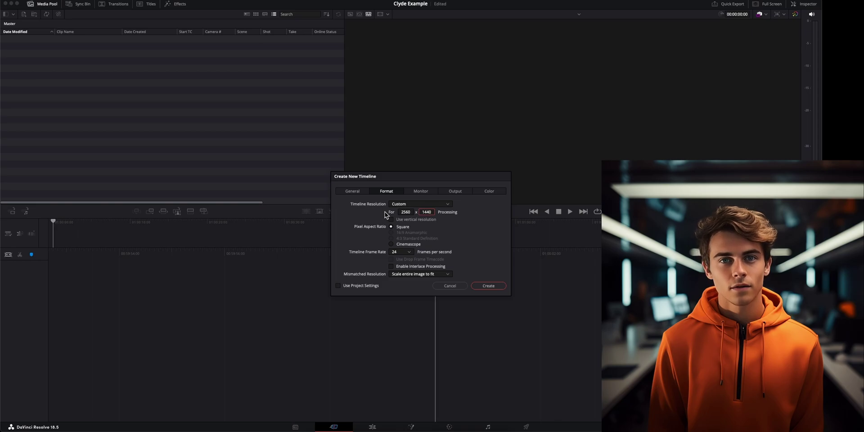
left_click(407, 252)
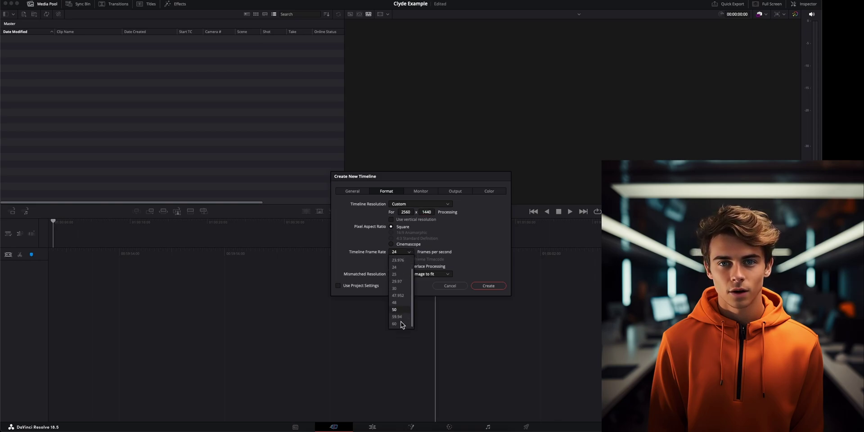
left_click(401, 322)
left_click(488, 286)
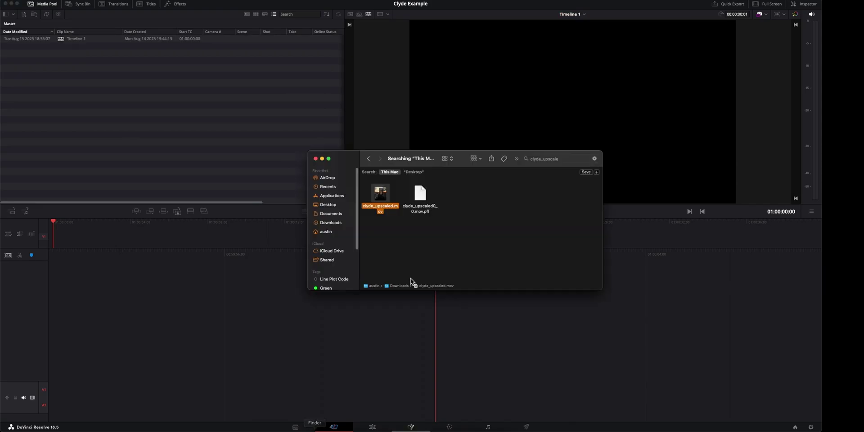
Step: Place clyde_upscaled.mov on the timeline and add a Multiband Compressor to Audio 1 in Fairlight
left_click_drag(383, 192, 70, 231)
left_click(488, 427)
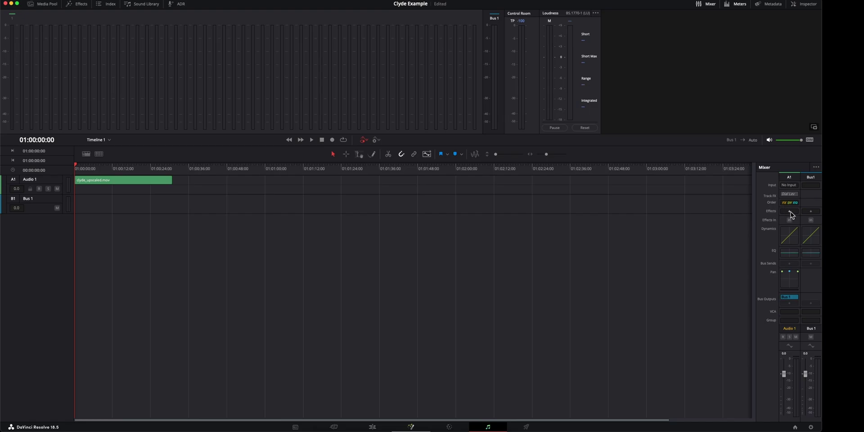
left_click(790, 212)
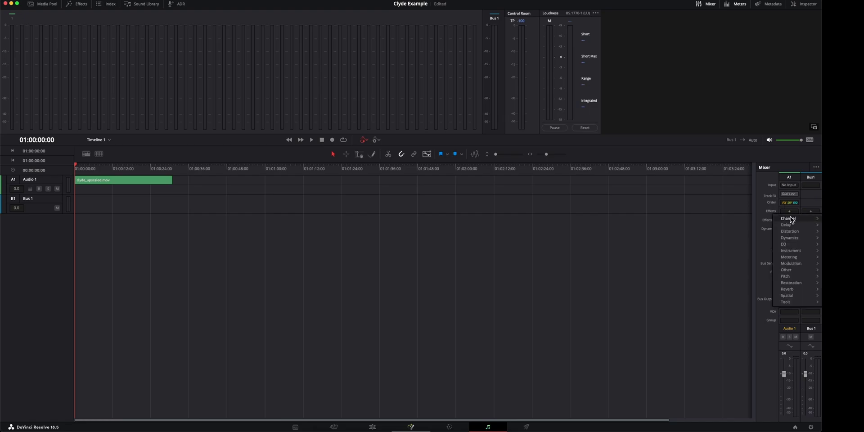
mouse_move(804, 240)
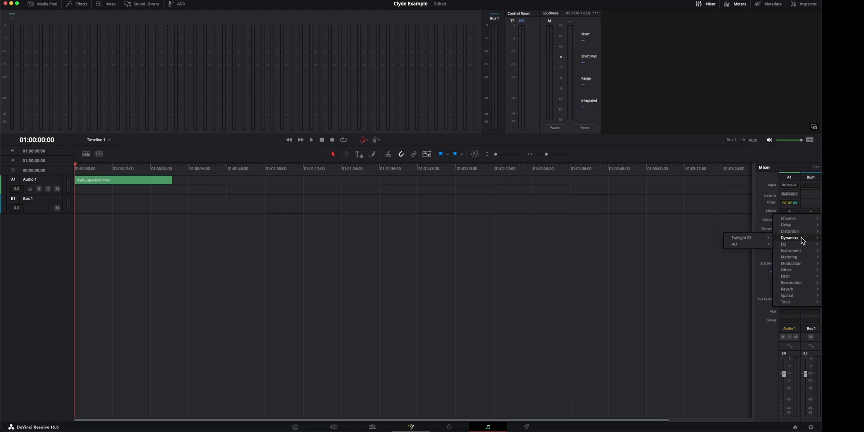
mouse_move(747, 238)
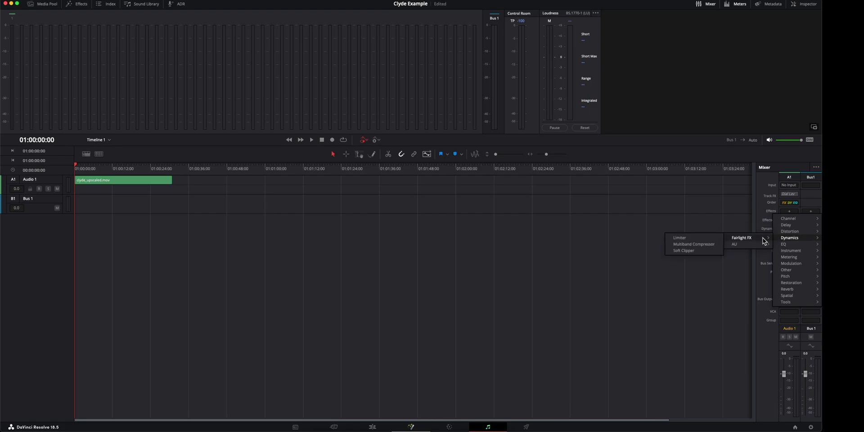
left_click(693, 244)
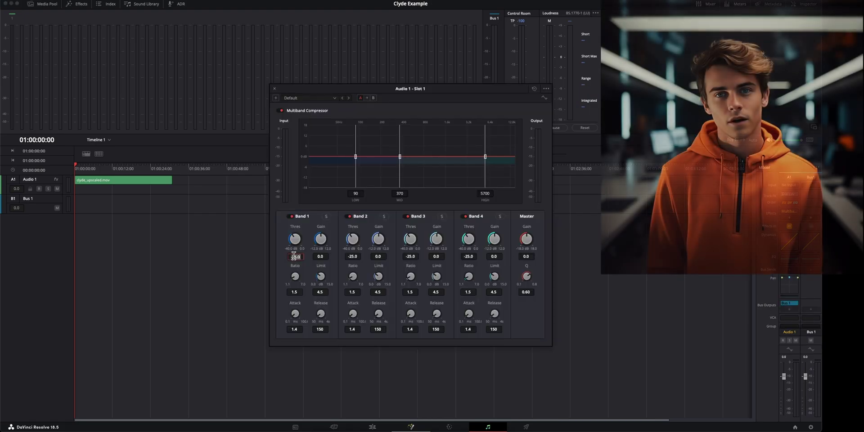
Step: Set the compressor's Band 1 threshold to -40, gain to 12 and limit to 13
type("-40")
left_click(322, 257)
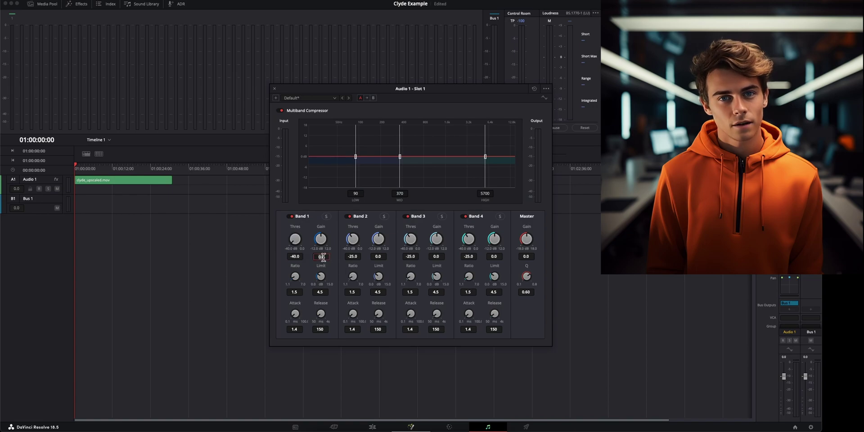
type("12")
key("Return")
left_click(322, 292)
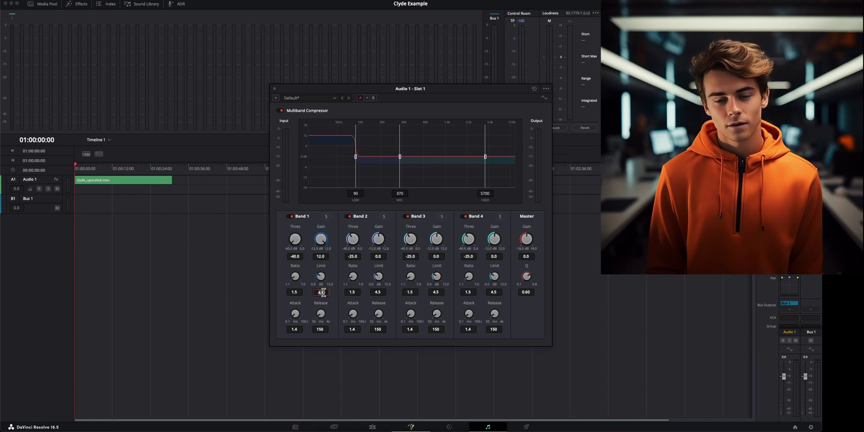
type("13")
key("Return")
left_click(275, 89)
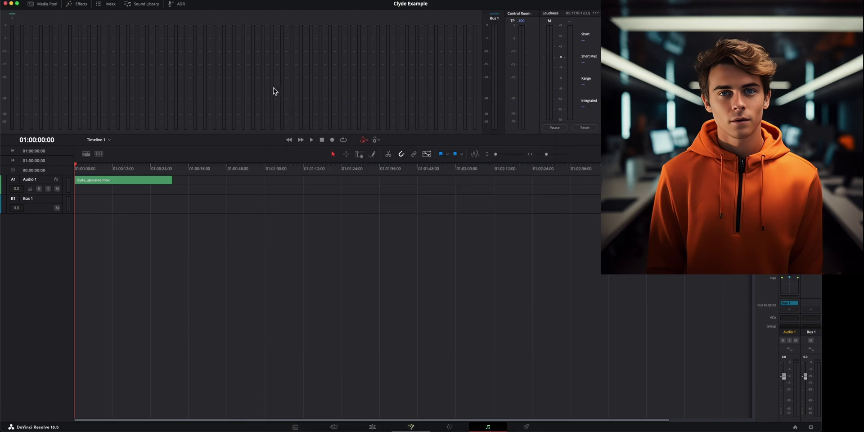
Step: On the Edit page, normalize the Audio 1 clip's levels with the Netflix normalization mode
left_click(378, 427)
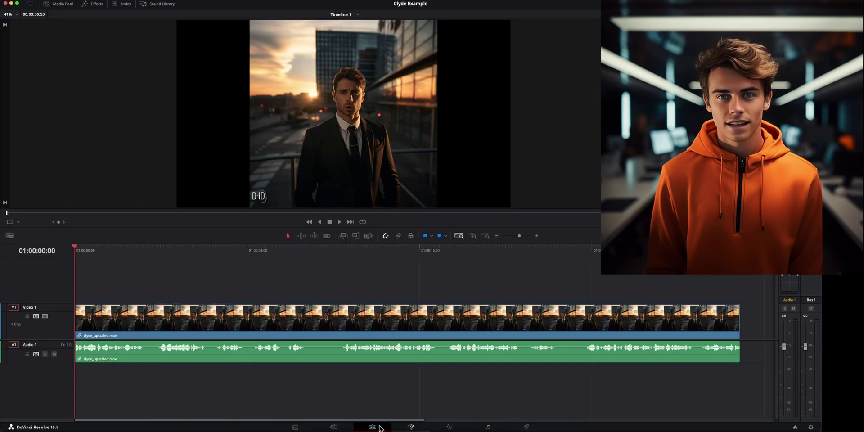
right_click(562, 358)
left_click(613, 306)
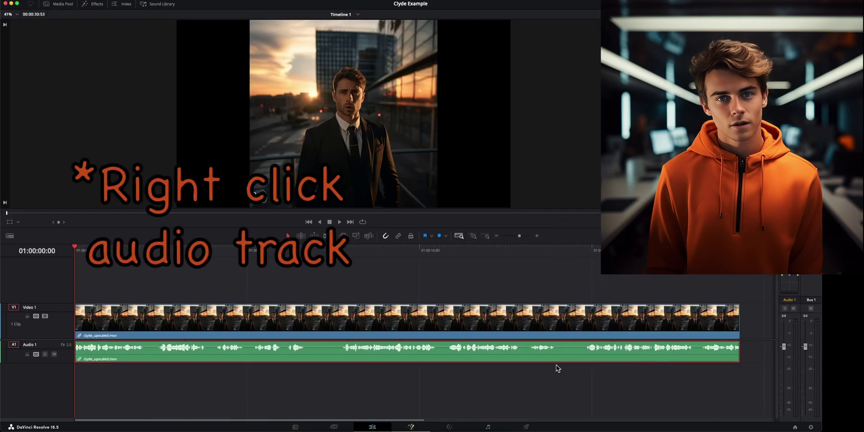
right_click(579, 346)
left_click(608, 310)
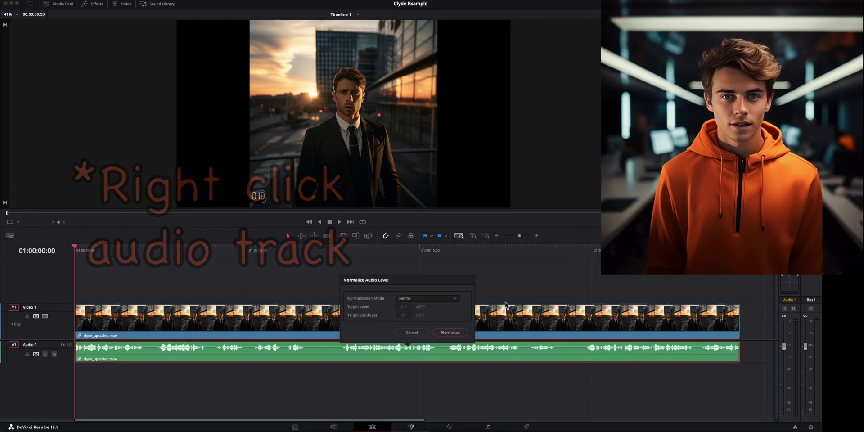
left_click(452, 298)
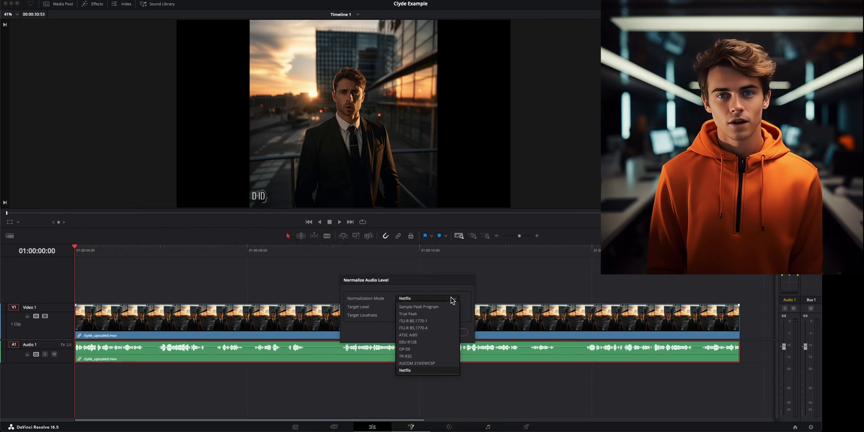
left_click(429, 373)
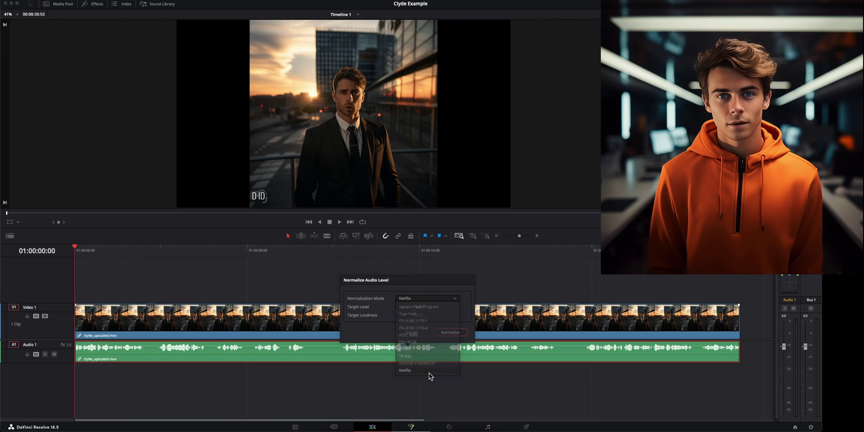
left_click(615, 290)
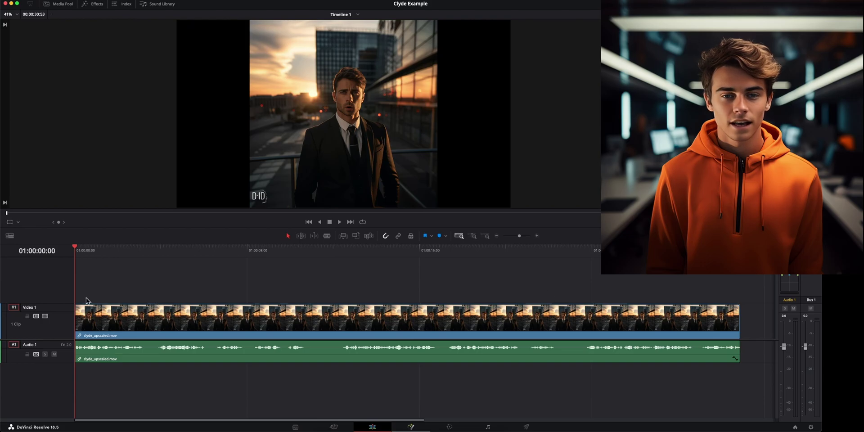
Step: Switch to the Deliver page to set up the render
left_click(527, 427)
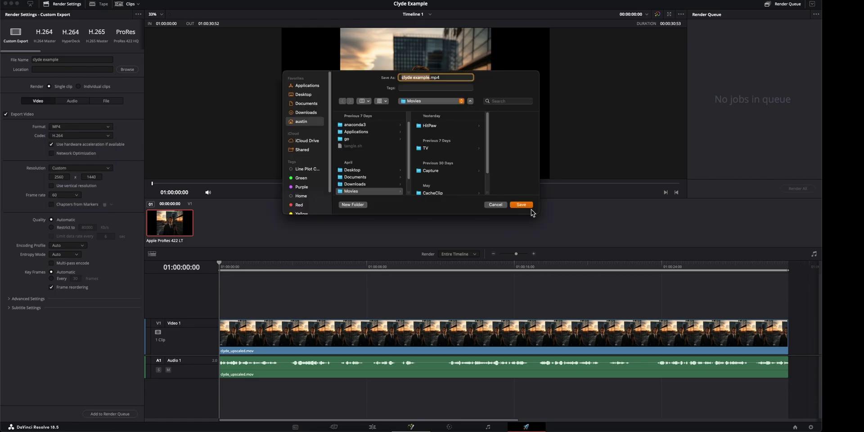